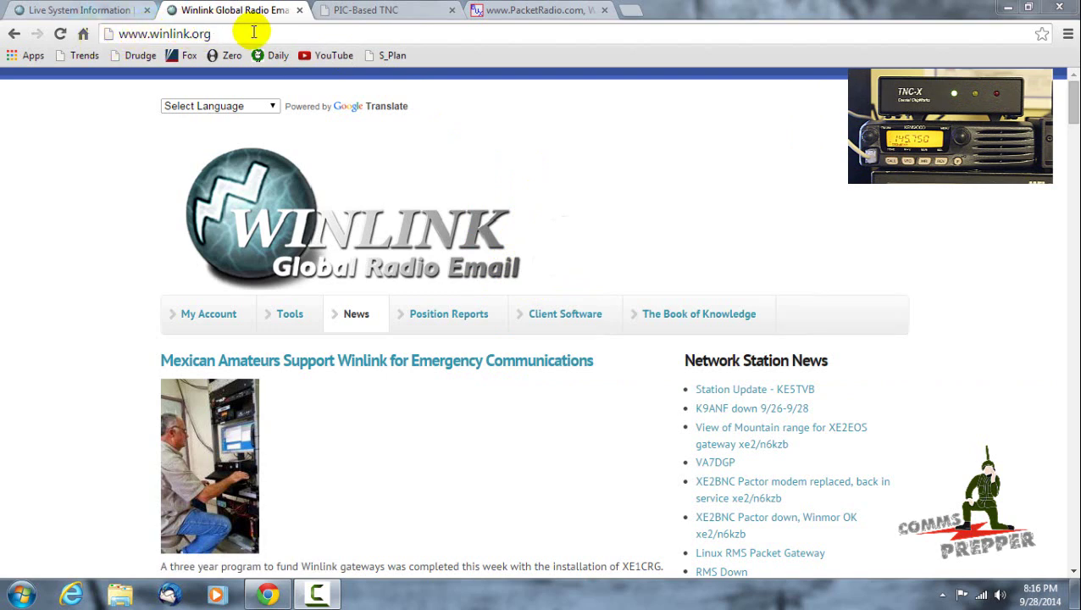
- Switch to the live RMS Map, zoom out to world level and pan toward Europe and Africa
{"action": "left_click", "coordinate": [114, 12]}
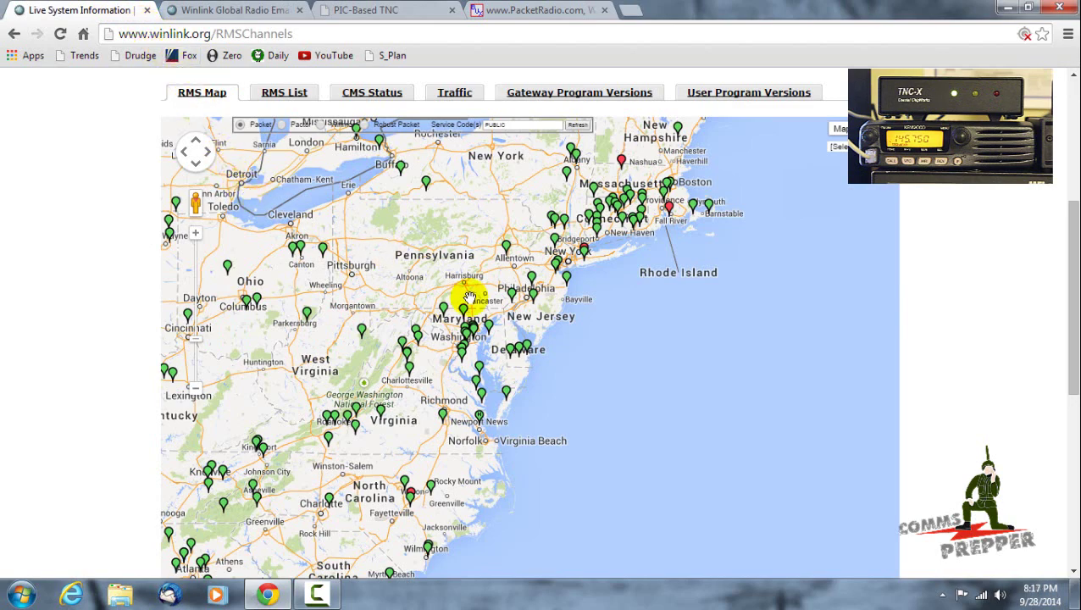
{"action": "scroll", "coordinate": [645, 359], "scroll_direction": "down", "scroll_amount": 3}
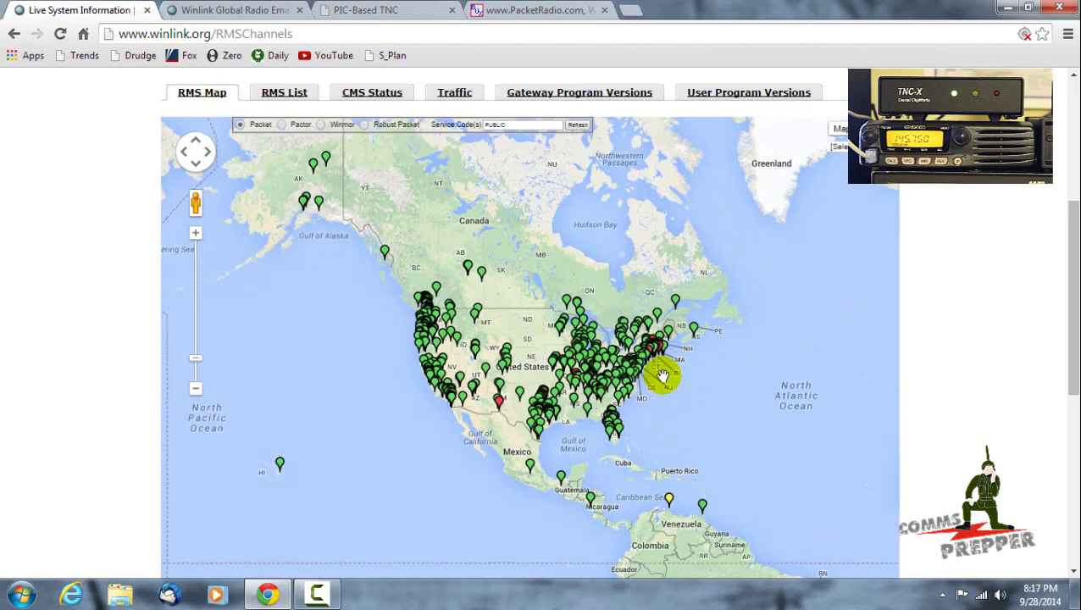
{"action": "scroll", "coordinate": [665, 383], "scroll_direction": "down", "scroll_amount": 1}
{"action": "left_click_drag", "start_coordinate": [690, 398], "coordinate": [478, 348]}
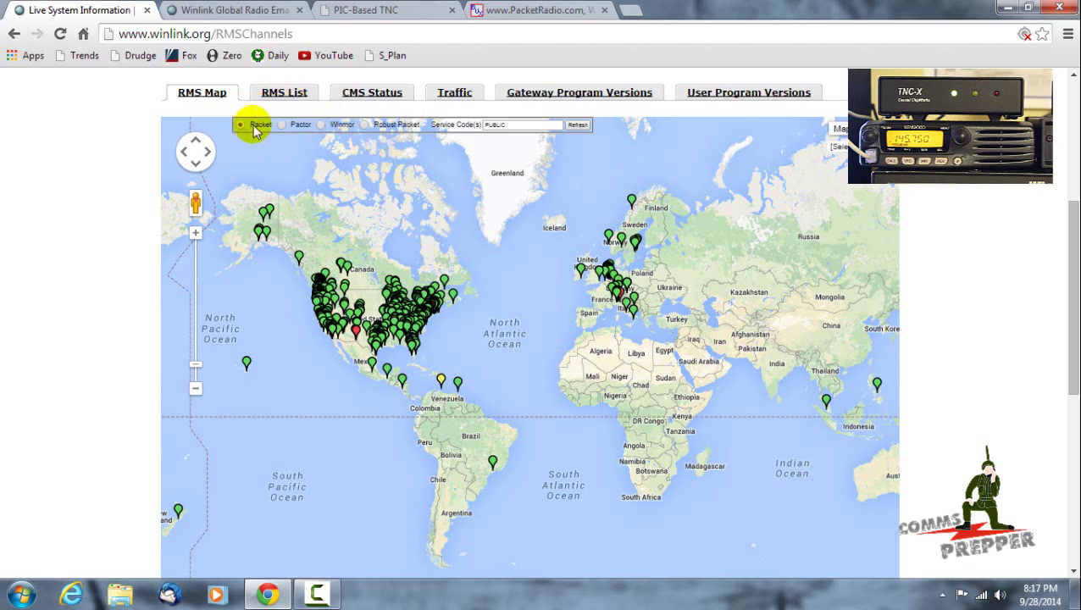
- Show only Pactor gateway stations and zoom in on the eastern US
{"action": "left_click", "coordinate": [284, 127]}
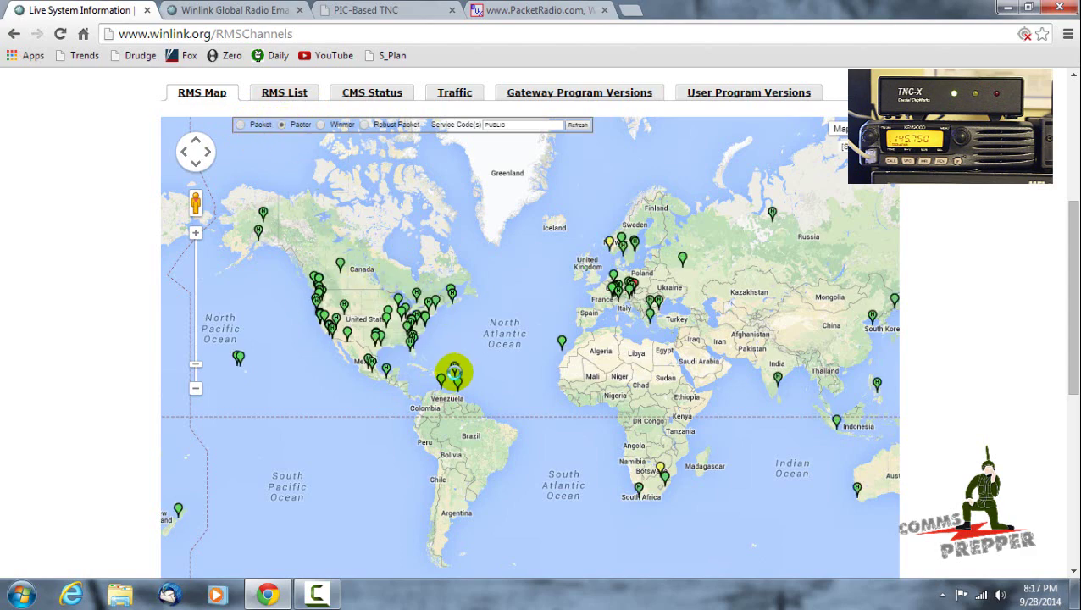
{"action": "scroll", "coordinate": [436, 350], "scroll_direction": "up", "scroll_amount": 1}
{"action": "scroll", "coordinate": [425, 338], "scroll_direction": "up", "scroll_amount": 1}
{"action": "left_click_drag", "start_coordinate": [426, 338], "coordinate": [579, 395]}
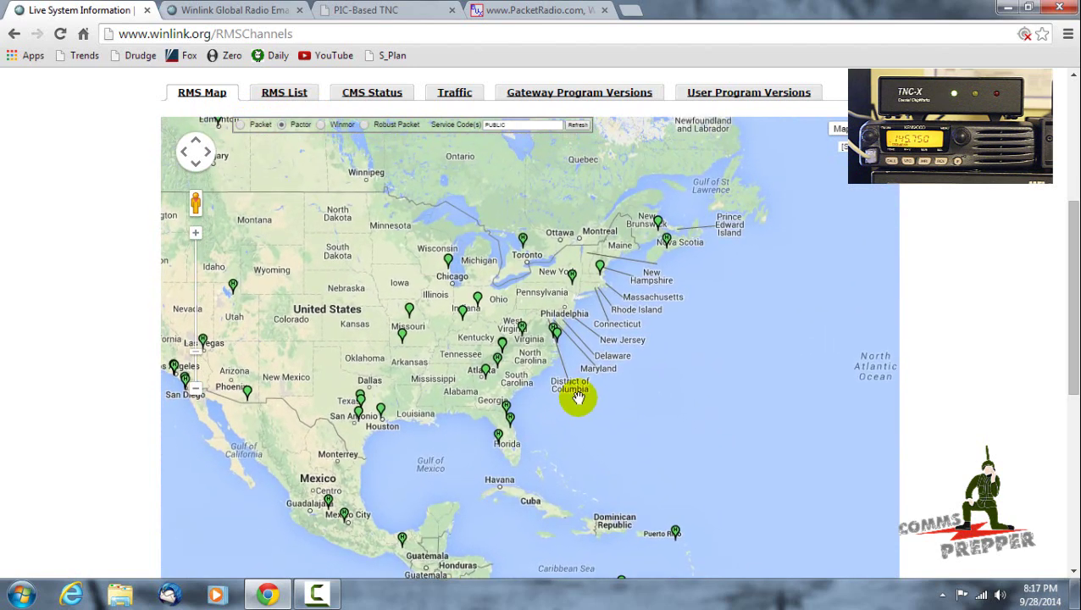
- Show Packet gateways again and zoom into southern Maryland to the La Plata marker
{"action": "left_click", "coordinate": [241, 126]}
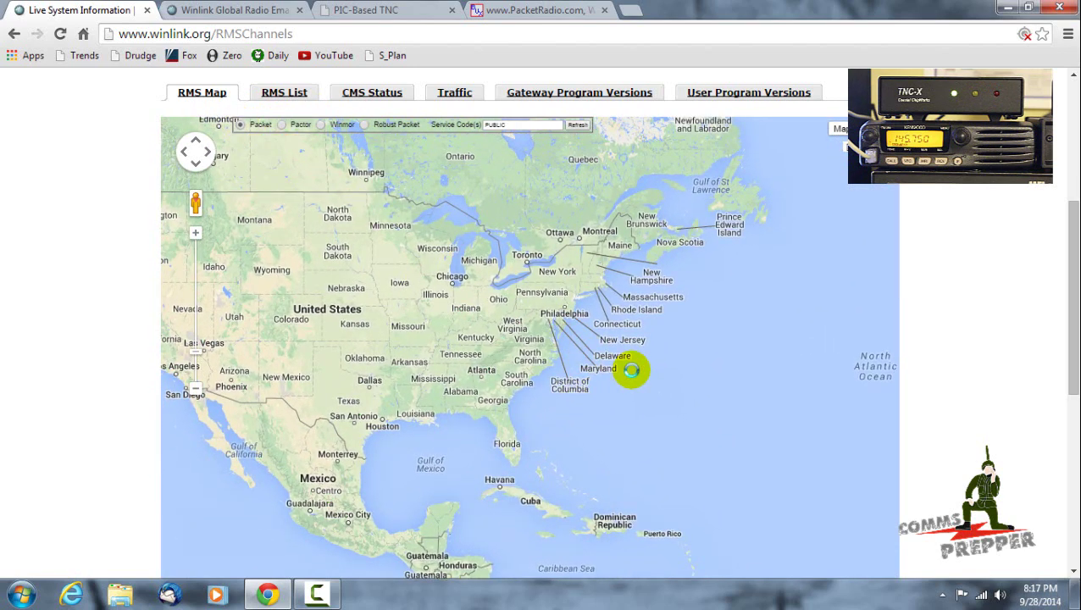
{"action": "scroll", "coordinate": [564, 328], "scroll_direction": "up", "scroll_amount": 2}
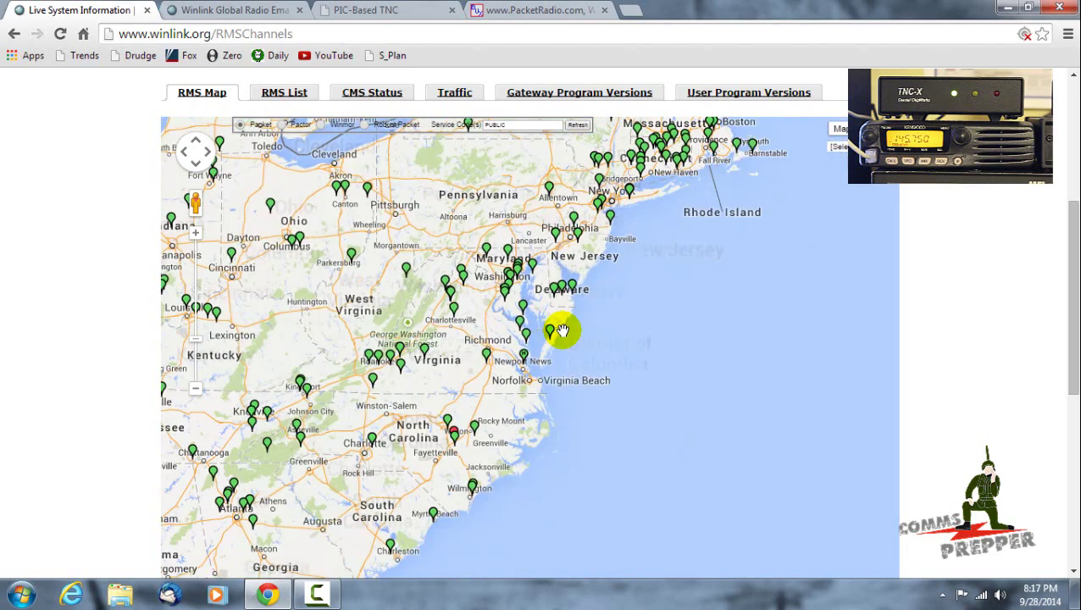
{"action": "scroll", "coordinate": [562, 328], "scroll_direction": "up", "scroll_amount": 2}
{"action": "left_click_drag", "start_coordinate": [476, 270], "coordinate": [644, 427]}
{"action": "scroll", "coordinate": [627, 369], "scroll_direction": "up", "scroll_amount": 1}
{"action": "left_click_drag", "start_coordinate": [518, 399], "coordinate": [678, 441]}
{"action": "scroll", "coordinate": [638, 420], "scroll_direction": "up", "scroll_amount": 1}
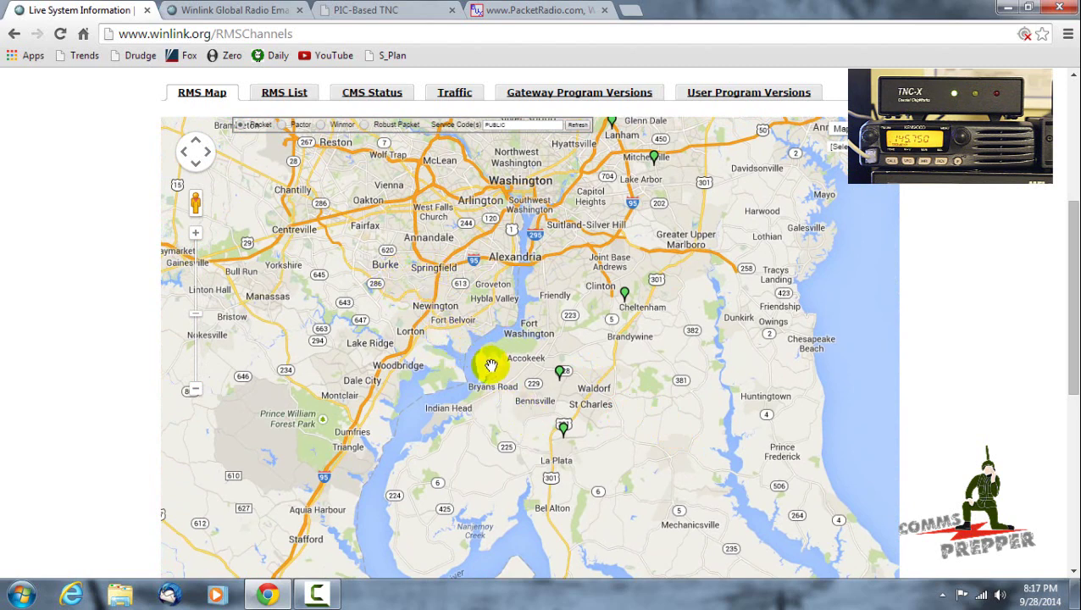
{"action": "mouse_move", "coordinate": [565, 433]}
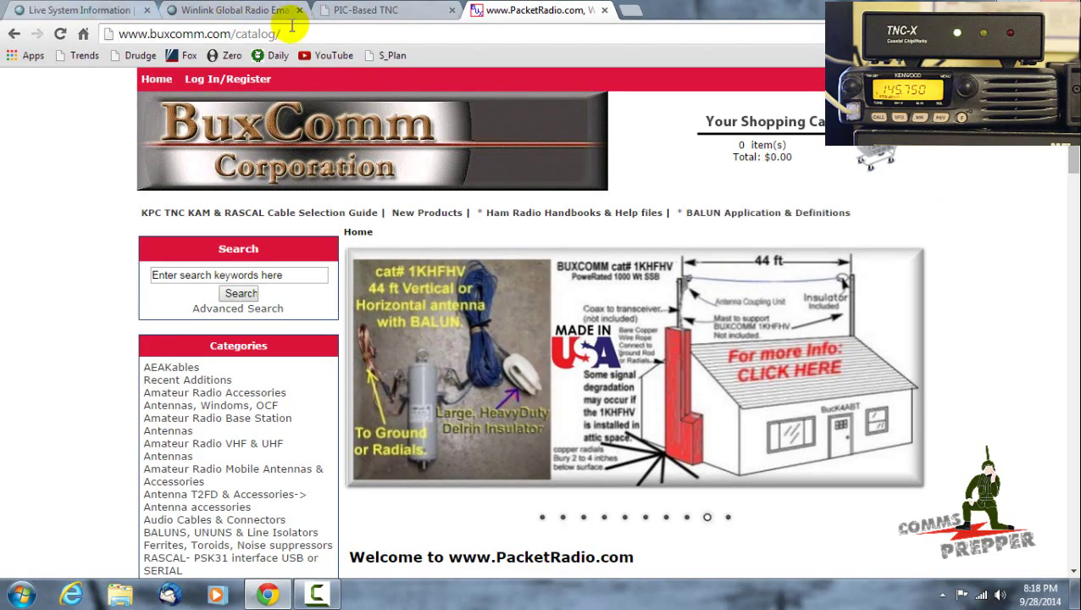
- Open the 'Cables, Packet Radio and Sound Card' category and scroll to the 40DBPAD attenuator
{"action": "scroll", "coordinate": [92, 362], "scroll_direction": "down", "scroll_amount": 4}
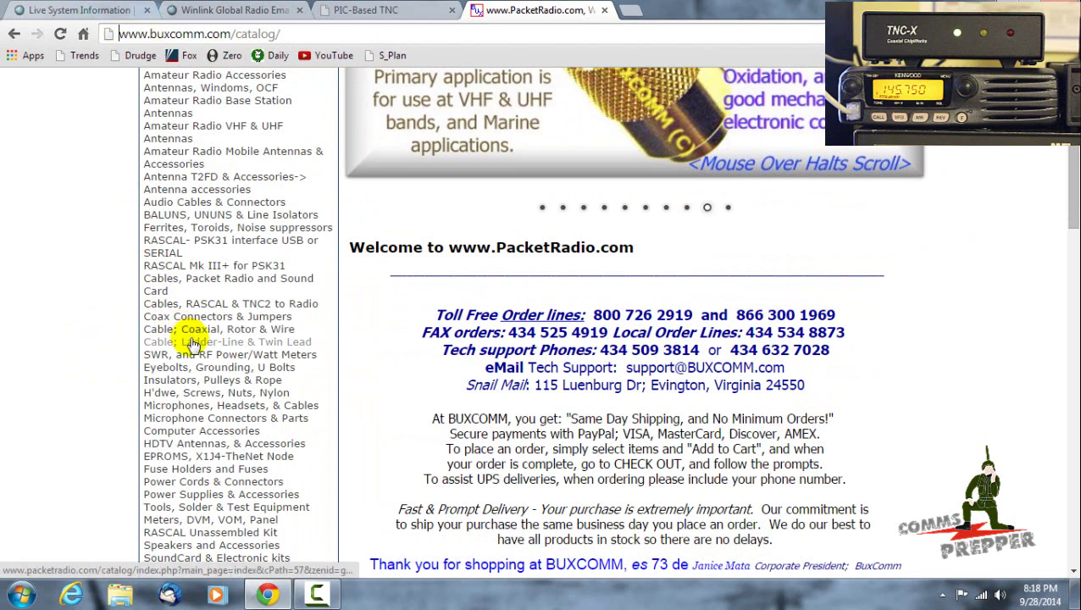
{"action": "left_click", "coordinate": [200, 286]}
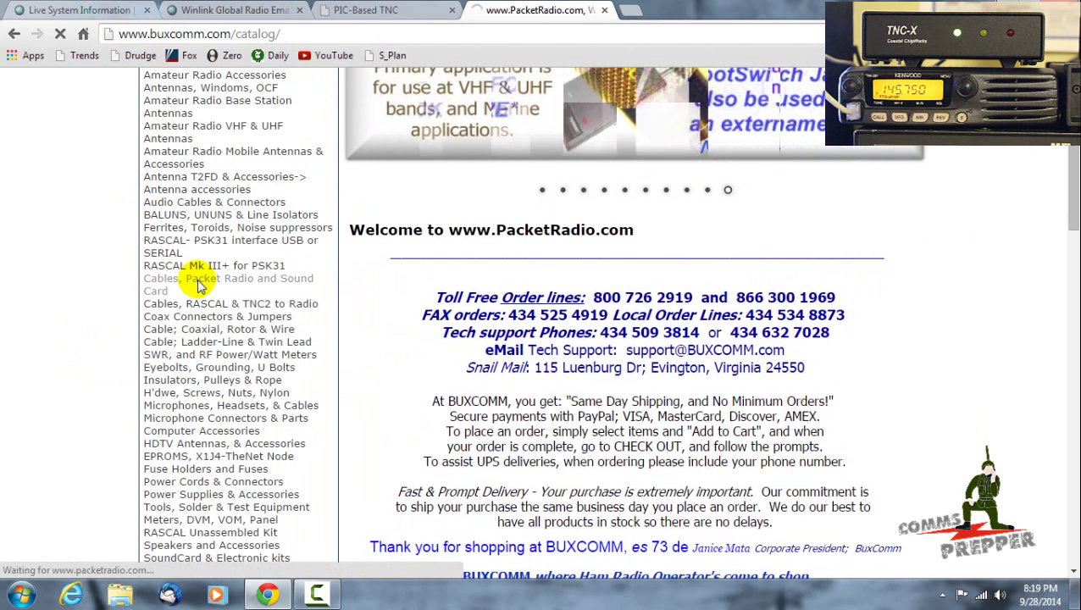
{"action": "scroll", "coordinate": [917, 296], "scroll_direction": "down", "scroll_amount": 7}
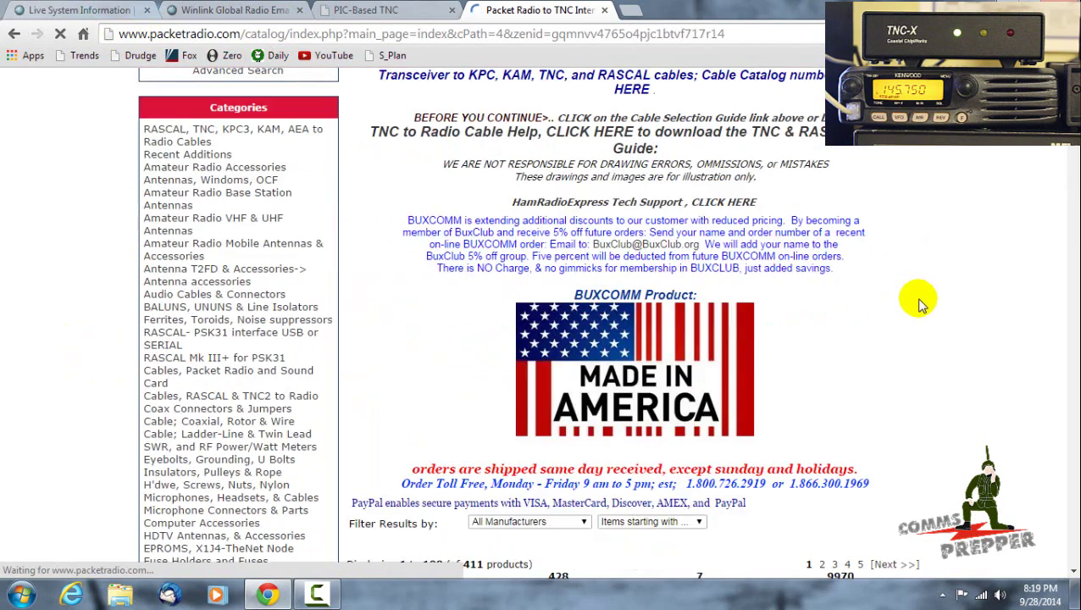
{"action": "scroll", "coordinate": [925, 292], "scroll_direction": "down", "scroll_amount": 4}
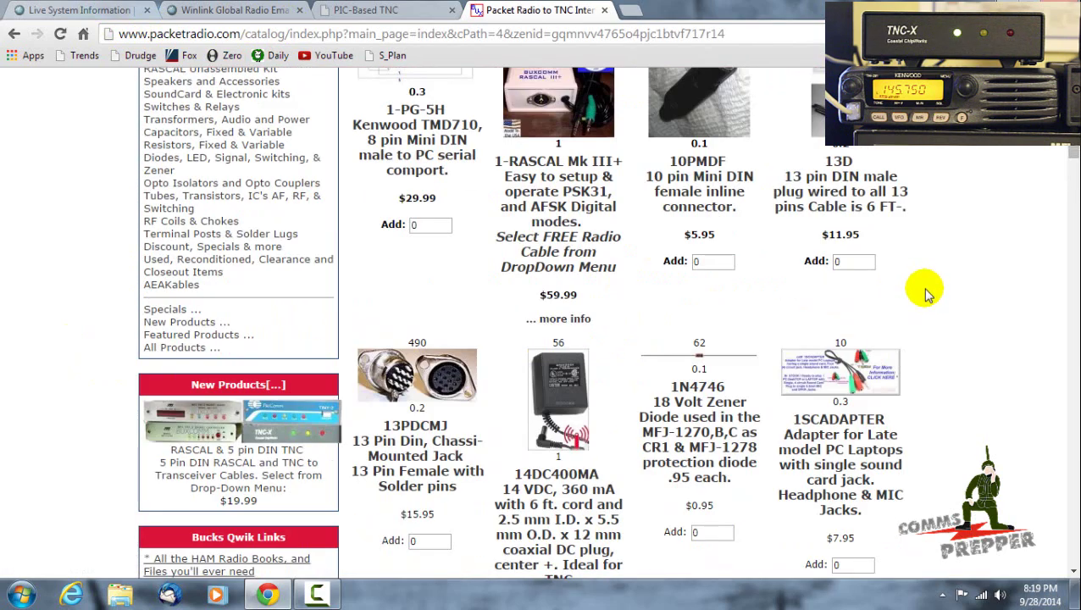
{"action": "scroll", "coordinate": [925, 292], "scroll_direction": "down", "scroll_amount": 2}
{"action": "scroll", "coordinate": [925, 293], "scroll_direction": "down", "scroll_amount": 2}
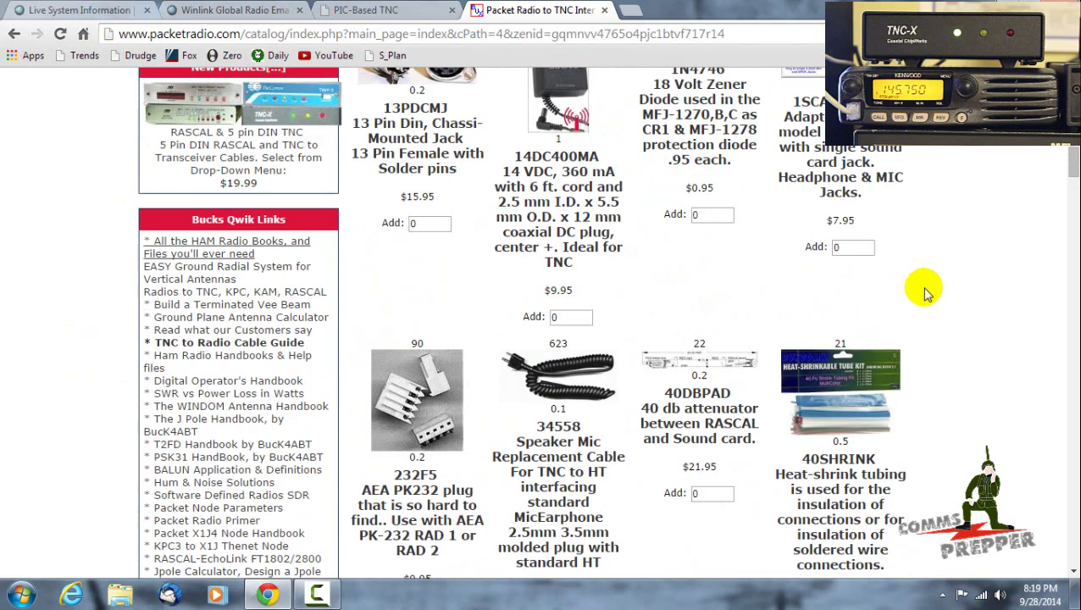
- Open the 40DBPAD attenuator page, view its larger image, then close the popup
{"action": "left_click", "coordinate": [695, 370]}
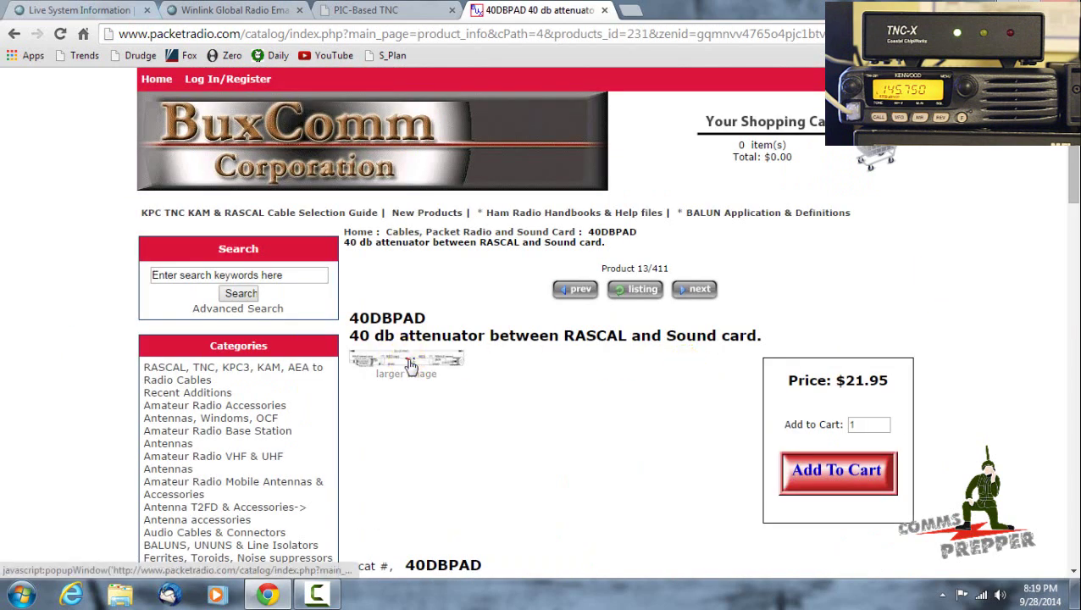
{"action": "left_click", "coordinate": [410, 364]}
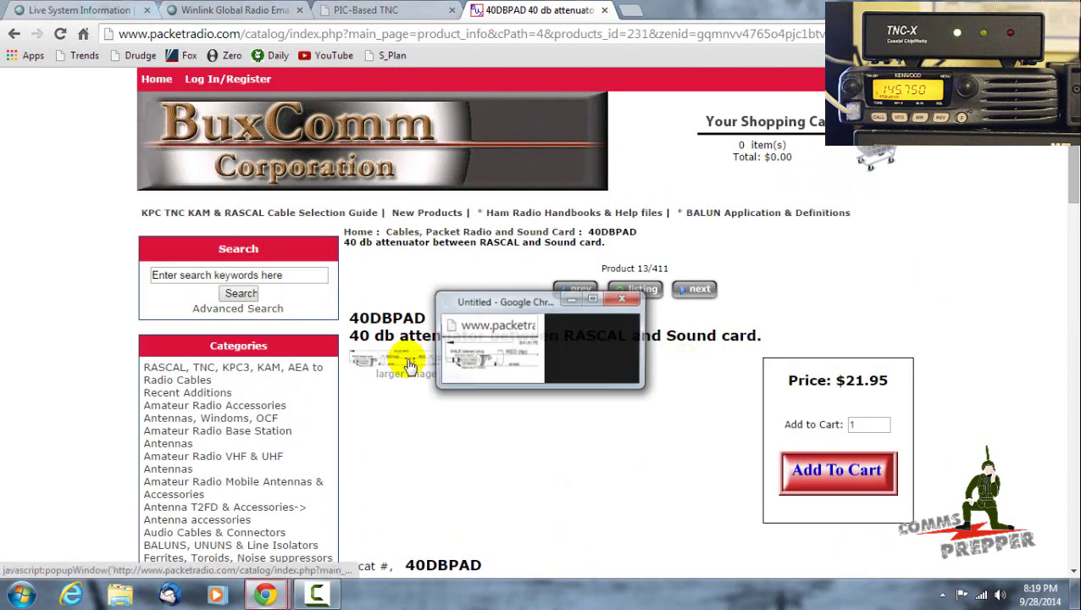
{"action": "left_click", "coordinate": [624, 308]}
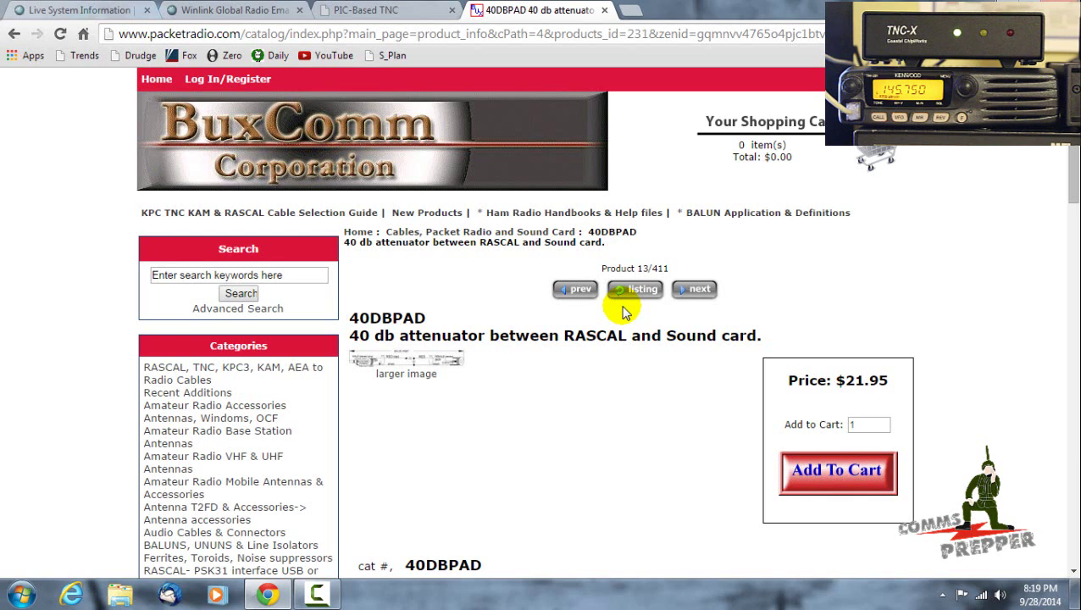
- Launch RMS Express from the Start menu, maximize it, and start a new message
{"action": "left_click", "coordinate": [7, 600]}
{"action": "left_click", "coordinate": [91, 230]}
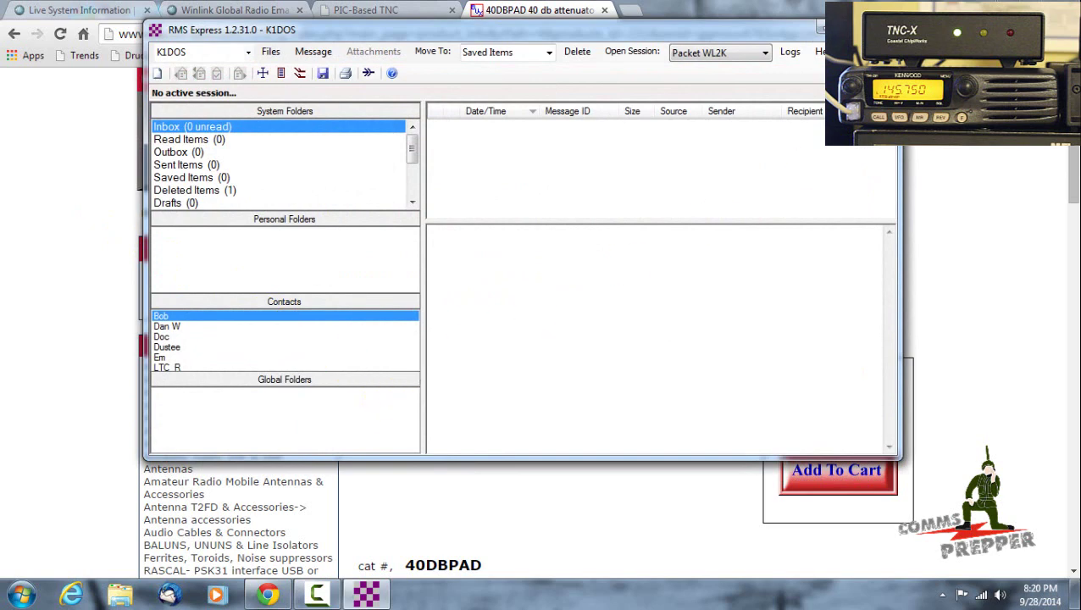
{"action": "left_click", "coordinate": [864, 30]}
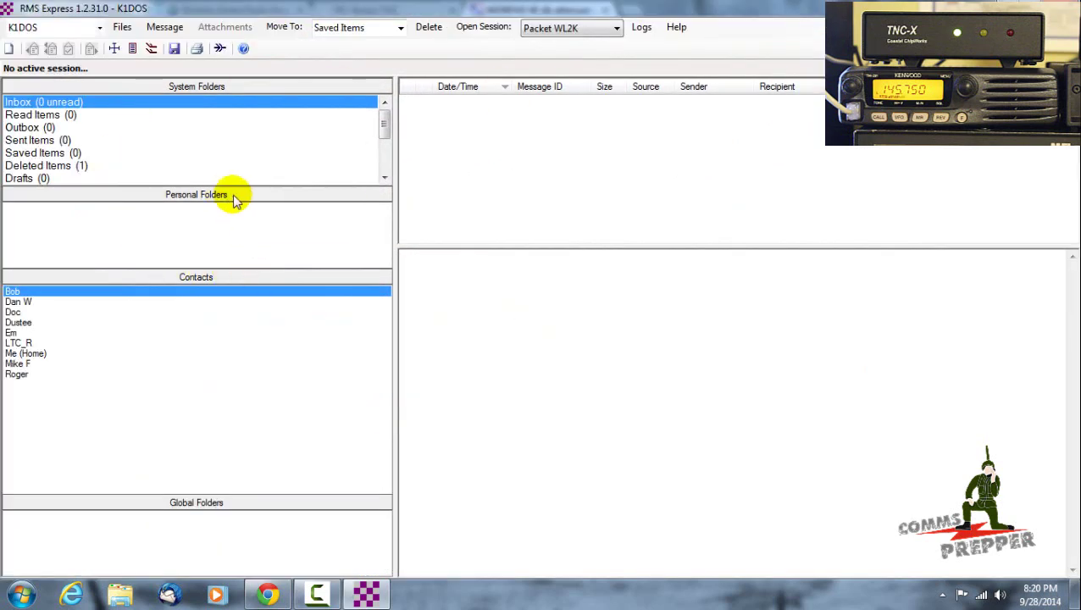
{"action": "left_click", "coordinate": [8, 48]}
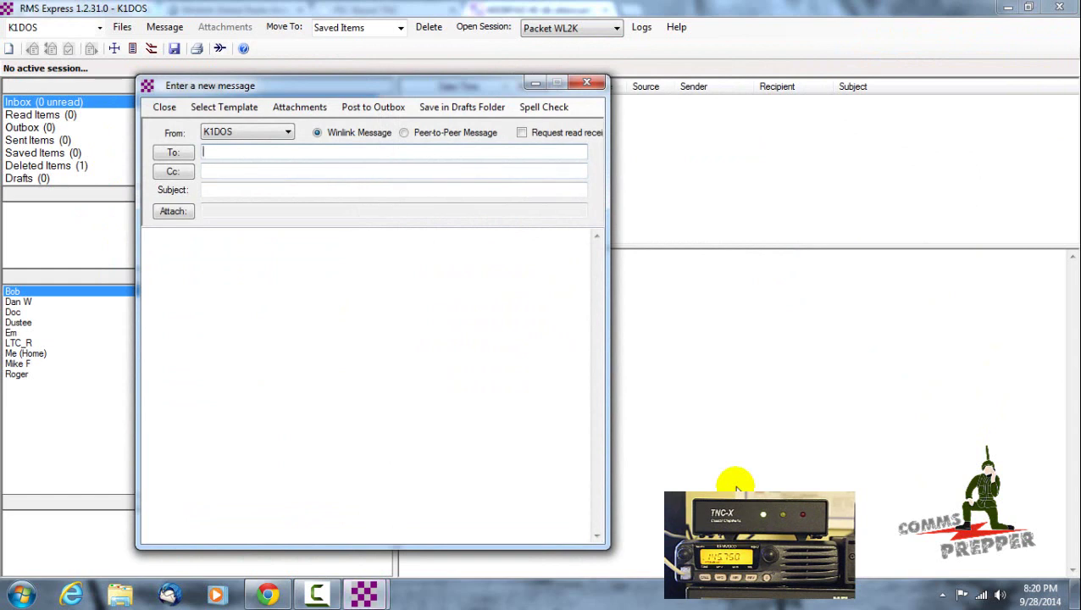
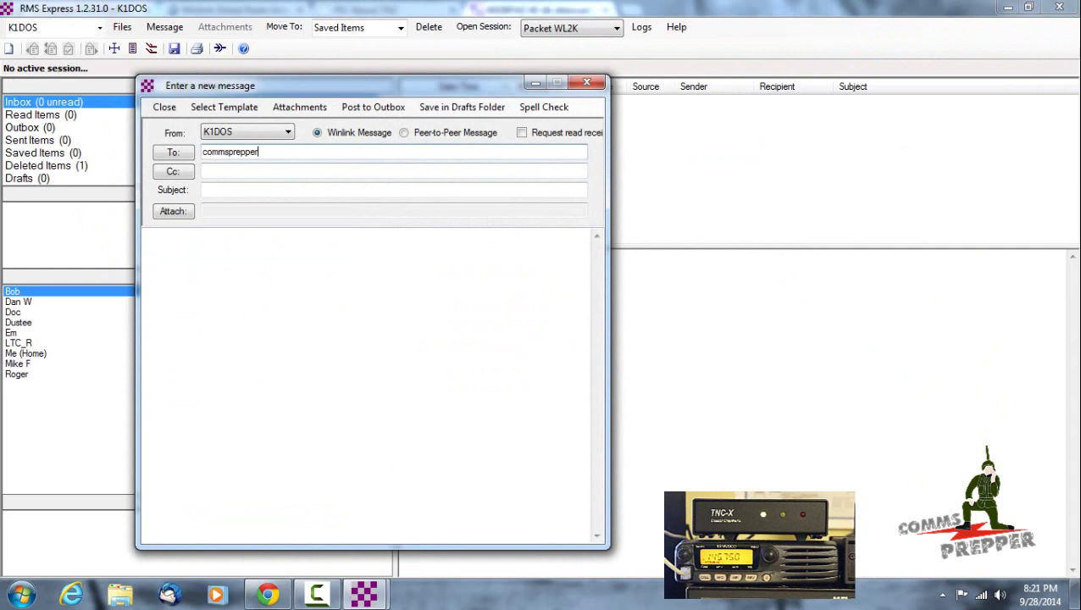
- Address to the recipient's e-mail, subject 'Test Email', body 'This is a test of the radio email link.'
{"action": "key", "text": "Tab"}
{"action": "key", "text": "Tab"}
{"action": "type", "text": "Test "}
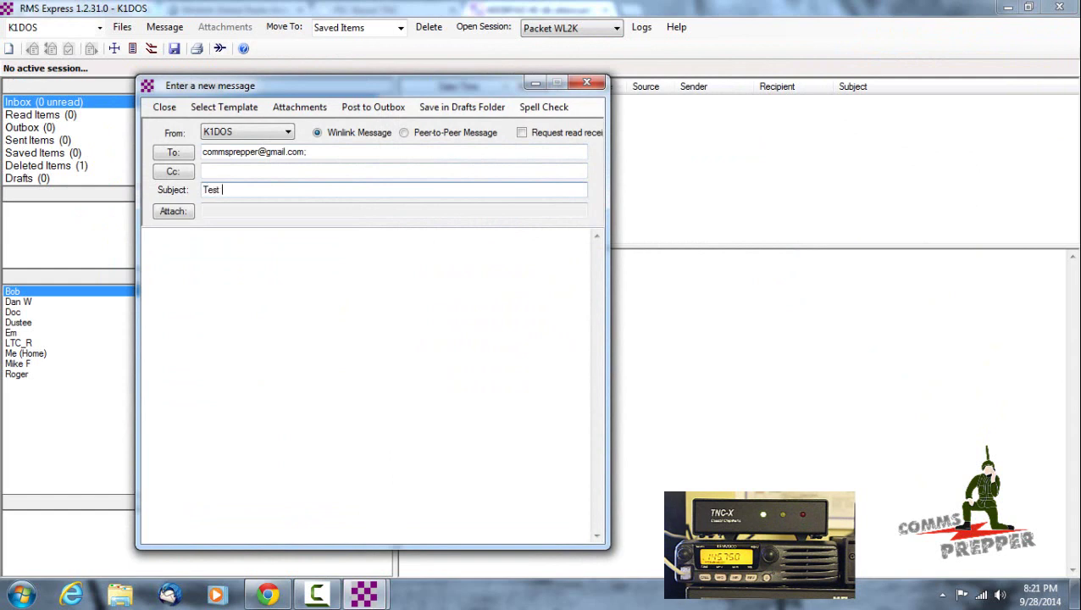
{"action": "type", "text": "Email"}
{"action": "left_click", "coordinate": [470, 416]}
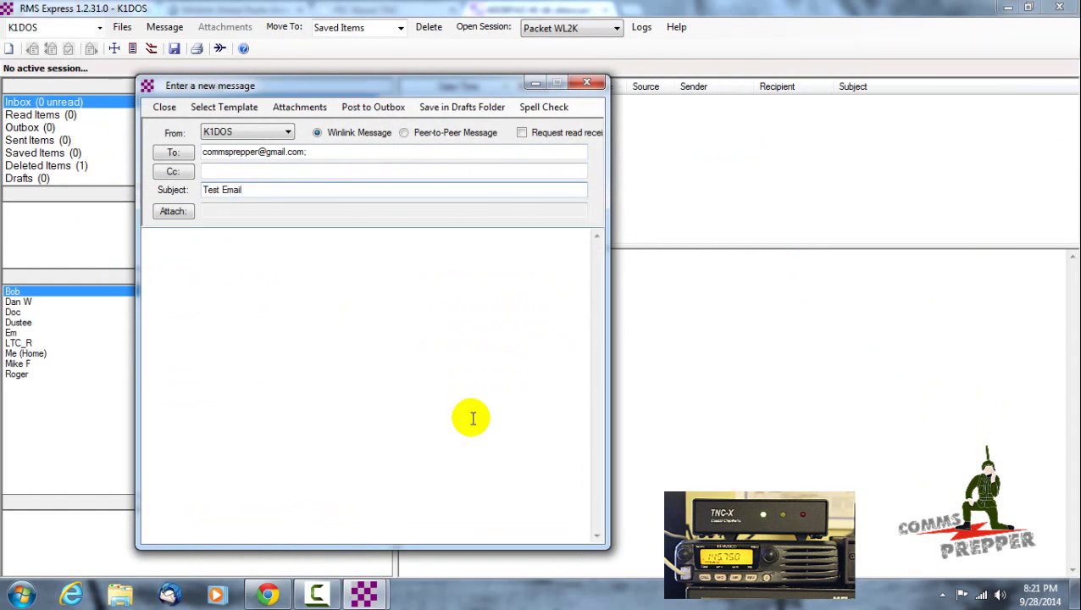
{"action": "left_click", "coordinate": [415, 384]}
{"action": "type", "text": "This is a test o"}
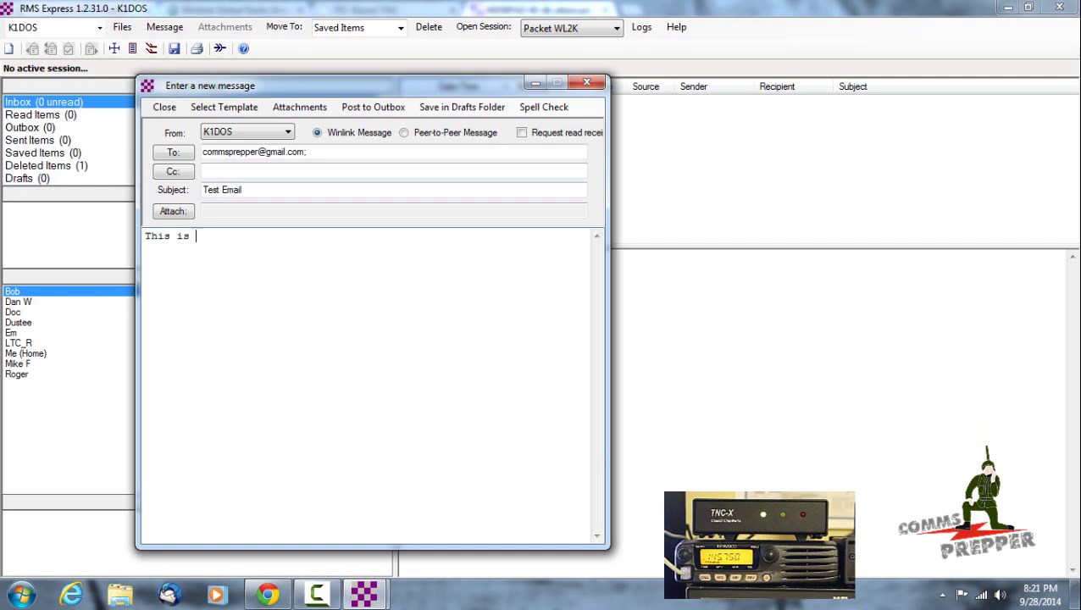
{"action": "type", "text": "f the radio email link."}
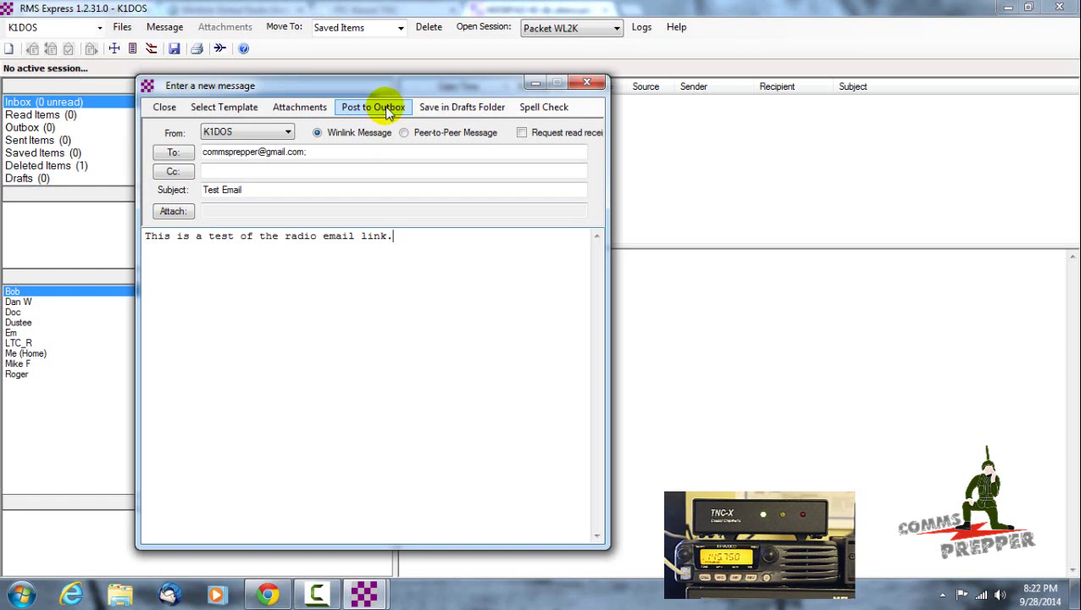
- Post the test message to the Outbox and check the available session types
{"action": "left_click", "coordinate": [389, 113]}
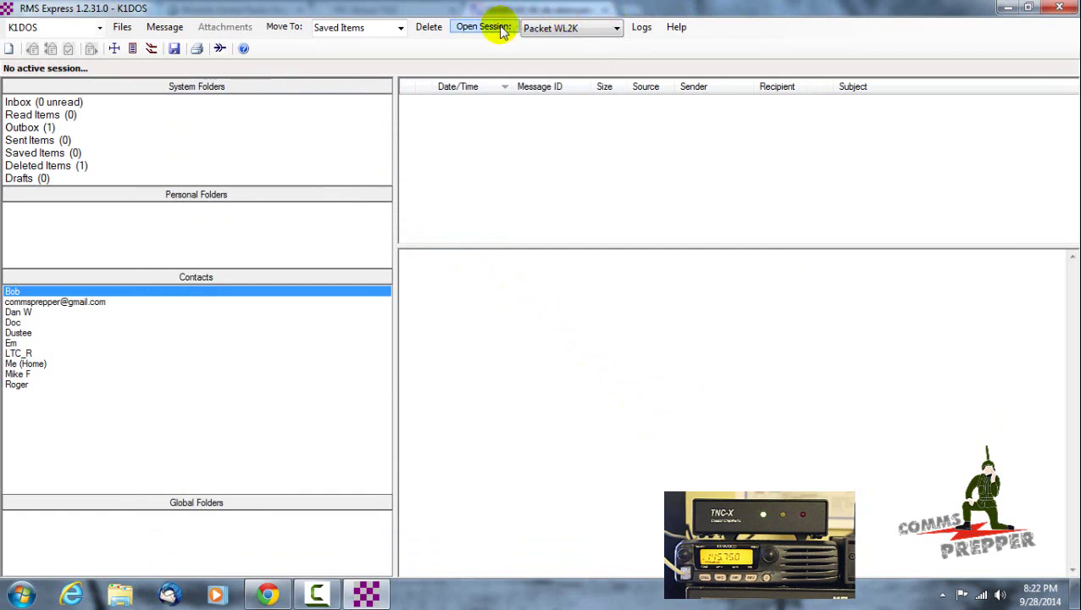
{"action": "left_click", "coordinate": [615, 28]}
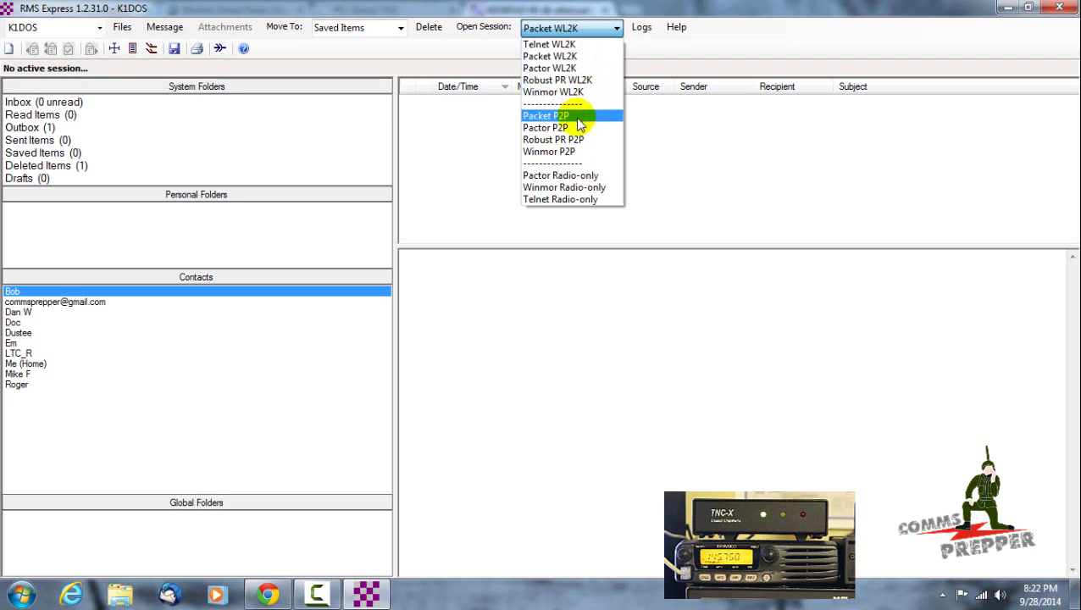
- Open a Packet WL2K session and view the Channel Selection list of nearby stations
{"action": "left_click", "coordinate": [583, 57]}
{"action": "left_click", "coordinate": [478, 30]}
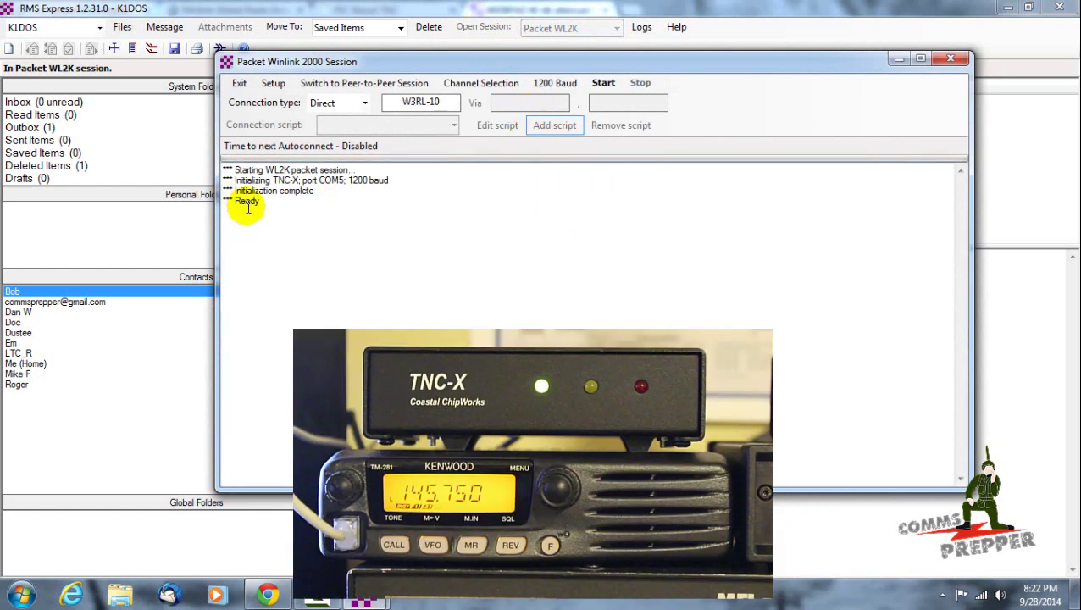
{"action": "left_click", "coordinate": [503, 92]}
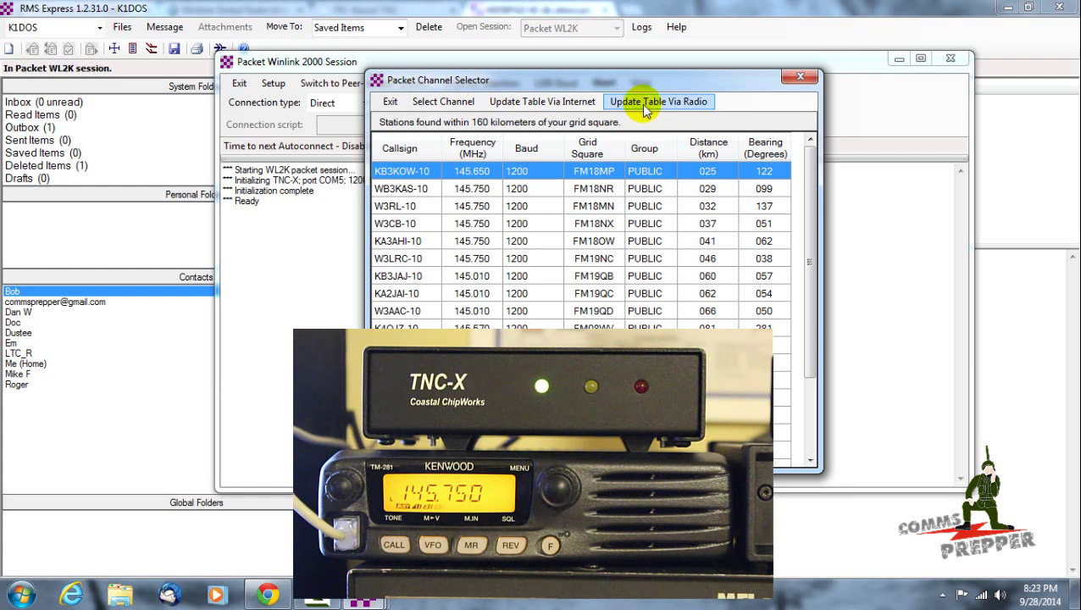
- Close the Packet Channel Selector, leaving W3RL-10 as the connection target
{"action": "left_click", "coordinate": [800, 77]}
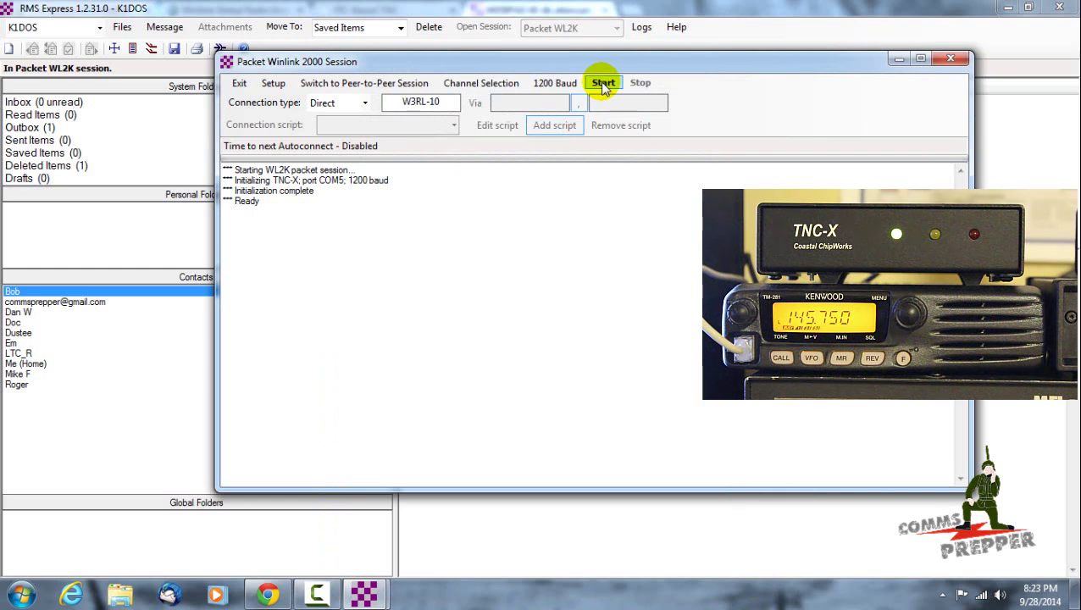
- Start the packet session to call W3RL-10 and send the queued message
{"action": "left_click", "coordinate": [603, 84]}
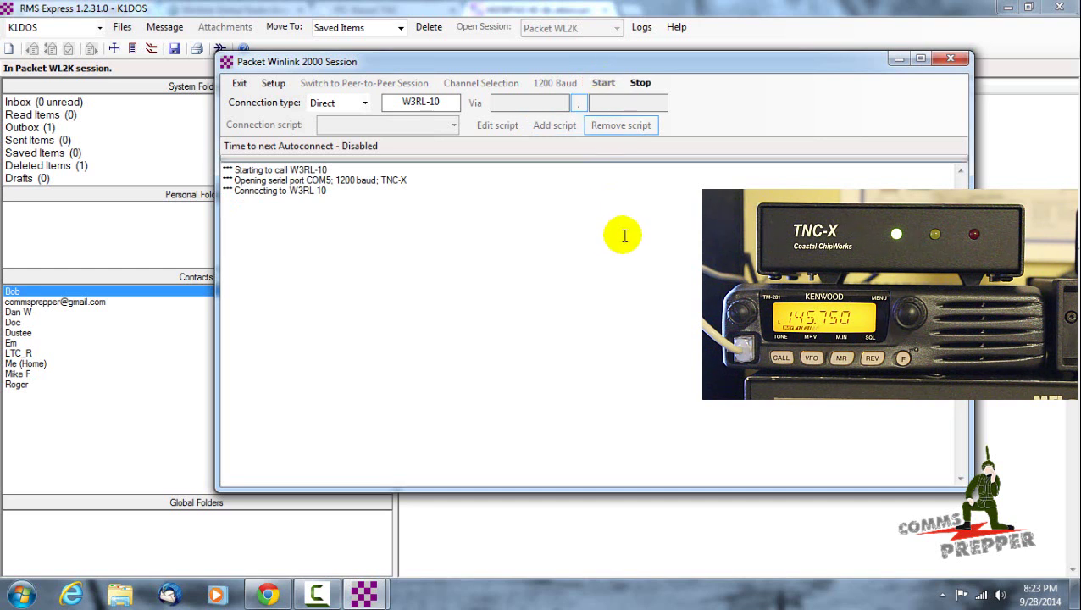